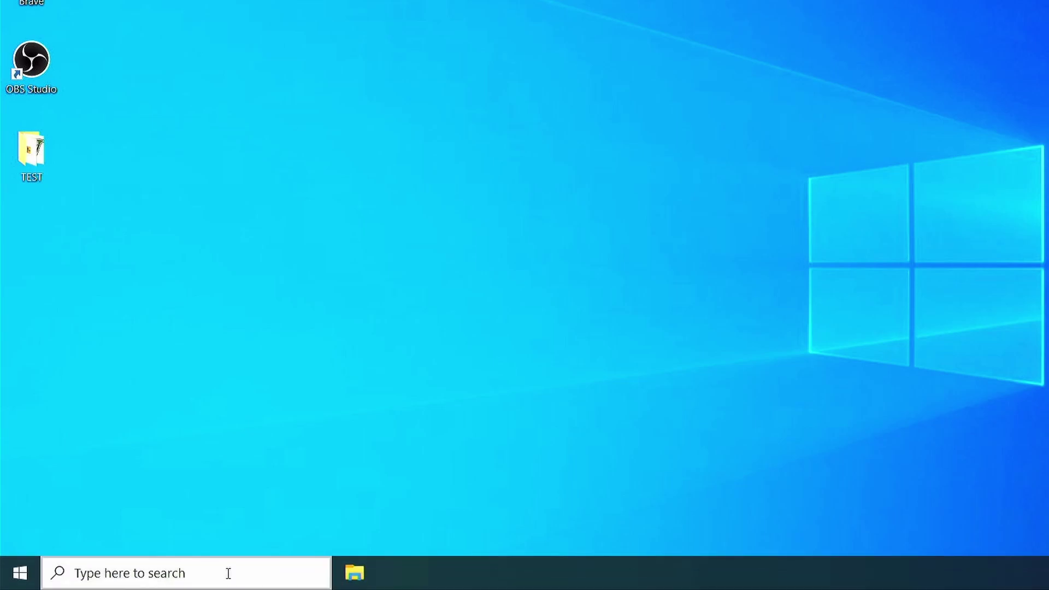
# - Search for 'projection settings' and open the Projection settings result
pyautogui.click(229, 572)
pyautogui.write('p')
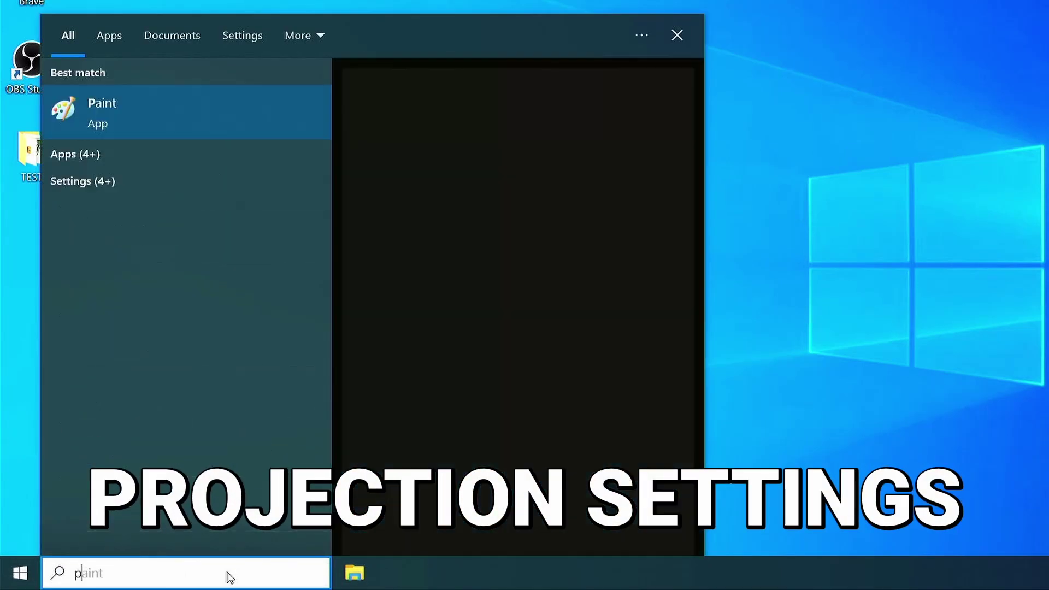
pyautogui.write('roj')
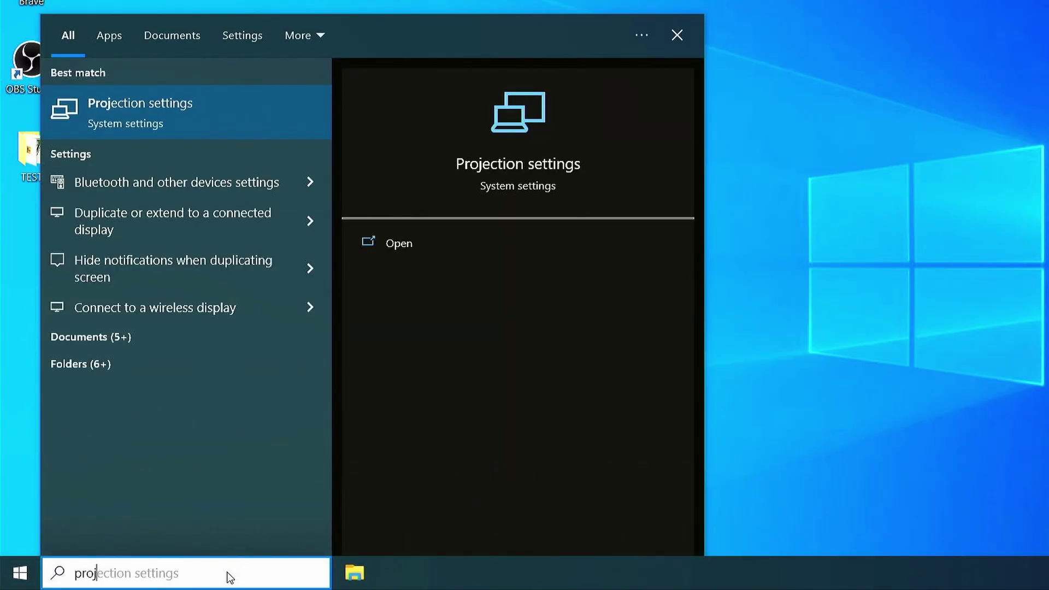
pyautogui.click(192, 102)
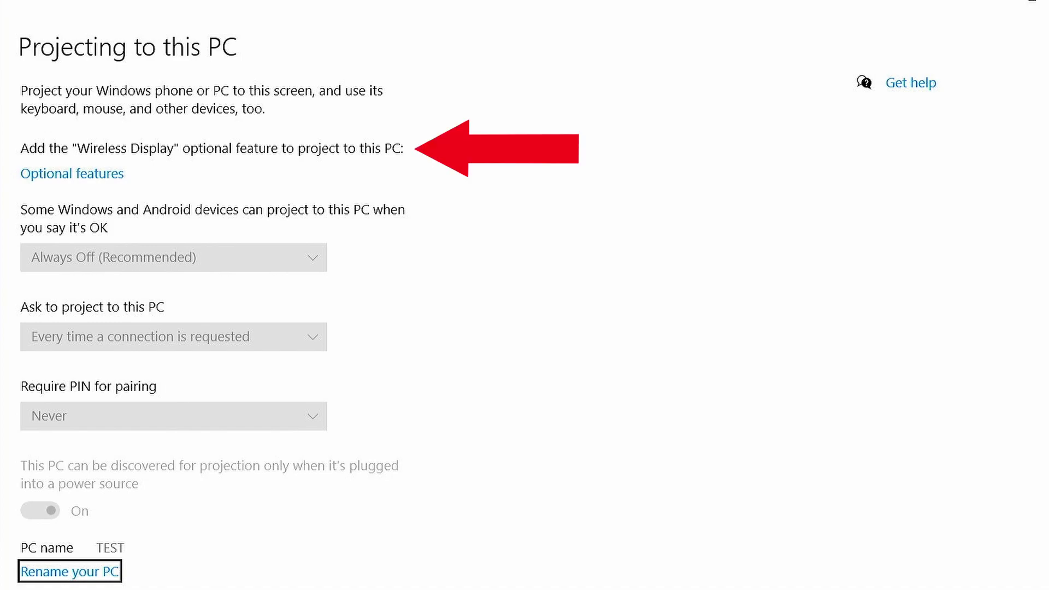
# - Add the Wireless Display optional feature and install it
pyautogui.click(104, 175)
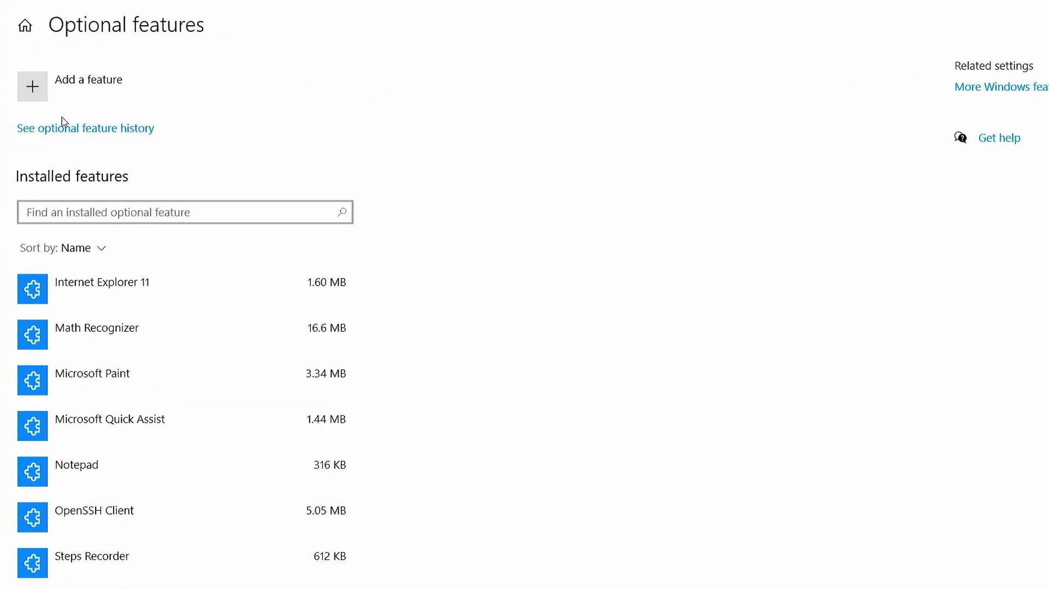
pyautogui.click(76, 79)
pyautogui.scroll(-5, 485, 195)
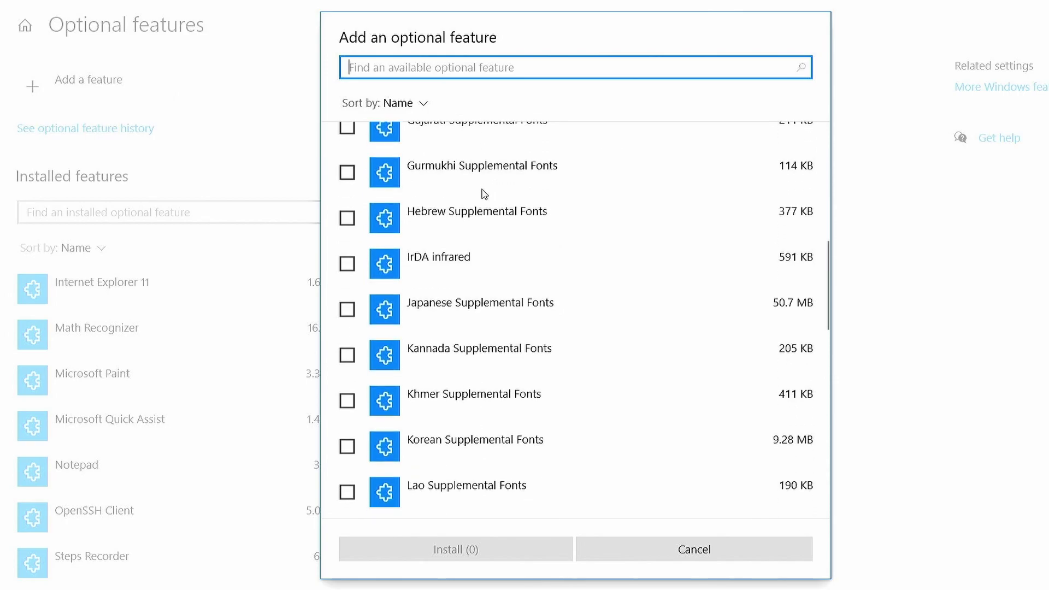
pyautogui.scroll(-5, 482, 195)
pyautogui.click(347, 484)
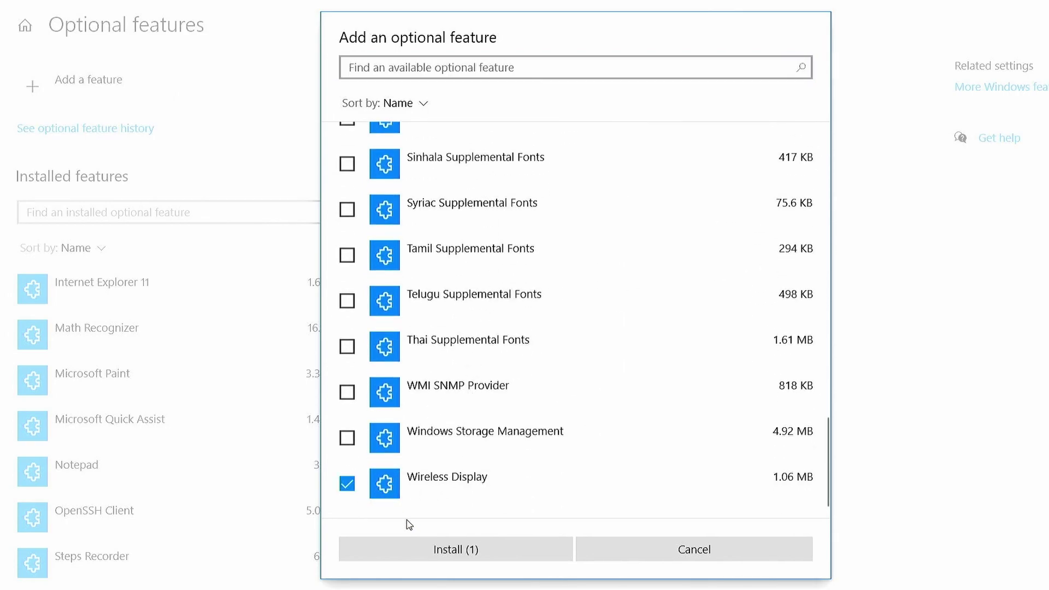
pyautogui.click(462, 557)
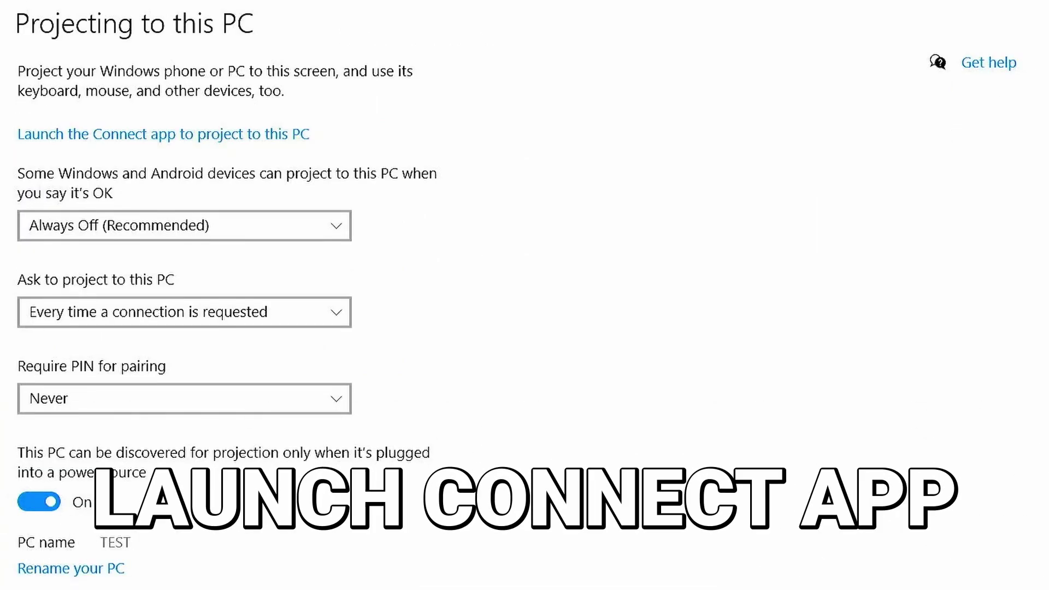
# - Set the projection availability dropdown to Available everywhere
pyautogui.click(341, 225)
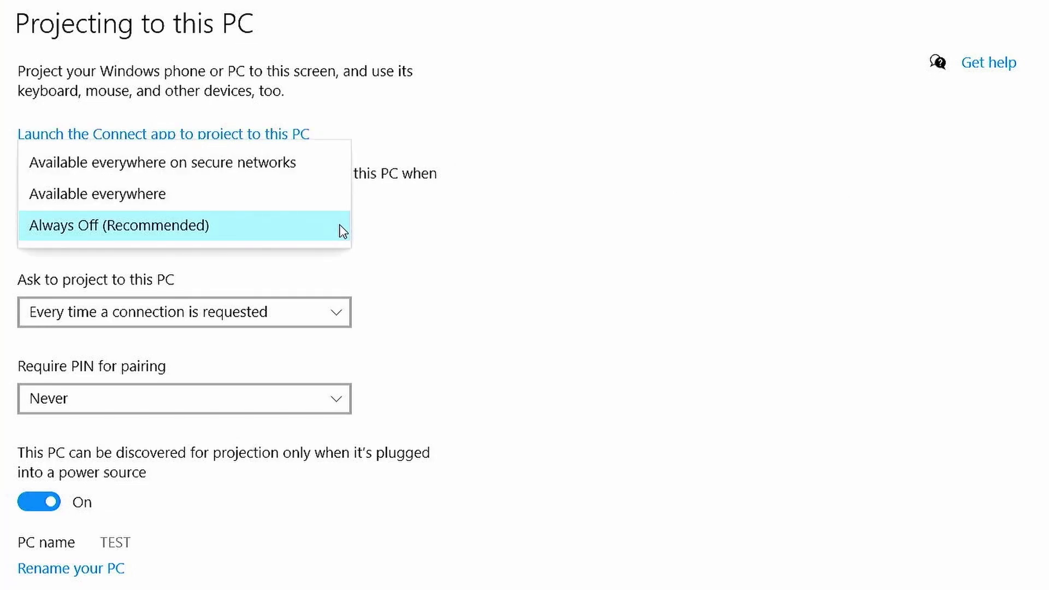
pyautogui.click(250, 205)
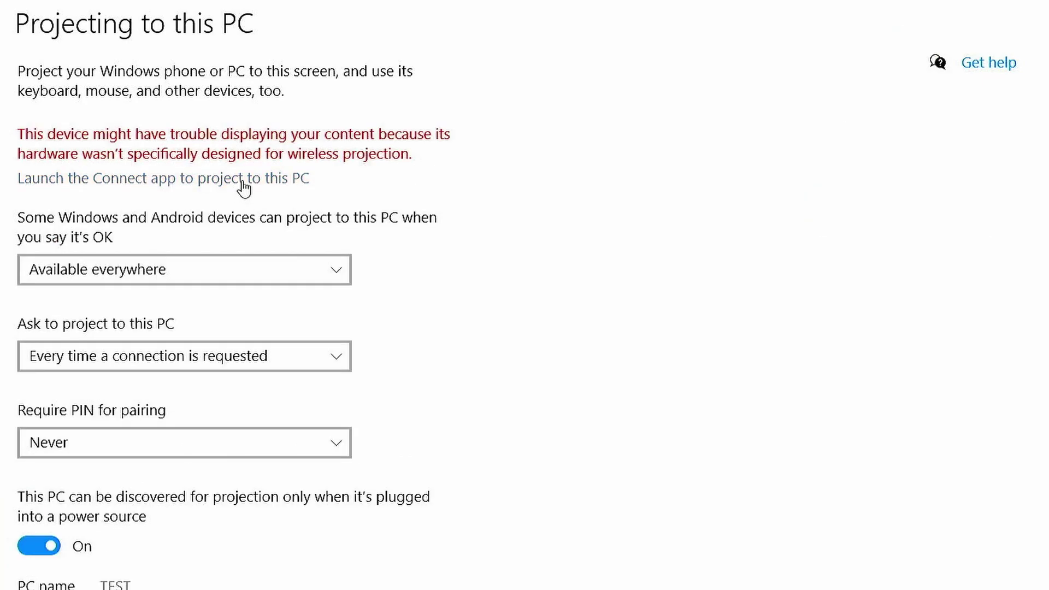
# - Launch the Connect app from the Projecting to this PC page
pyautogui.click(244, 188)
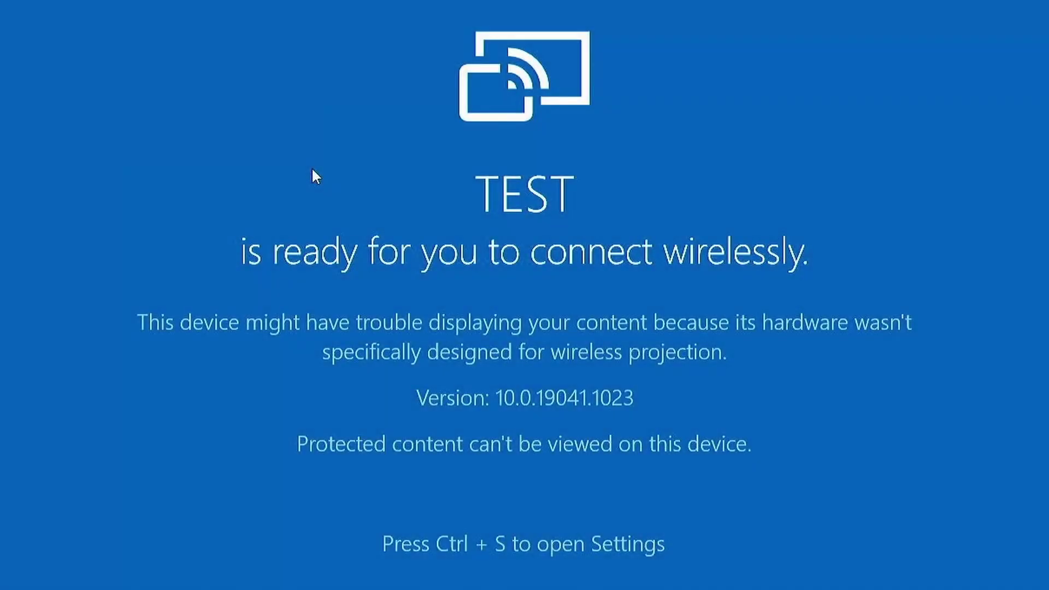